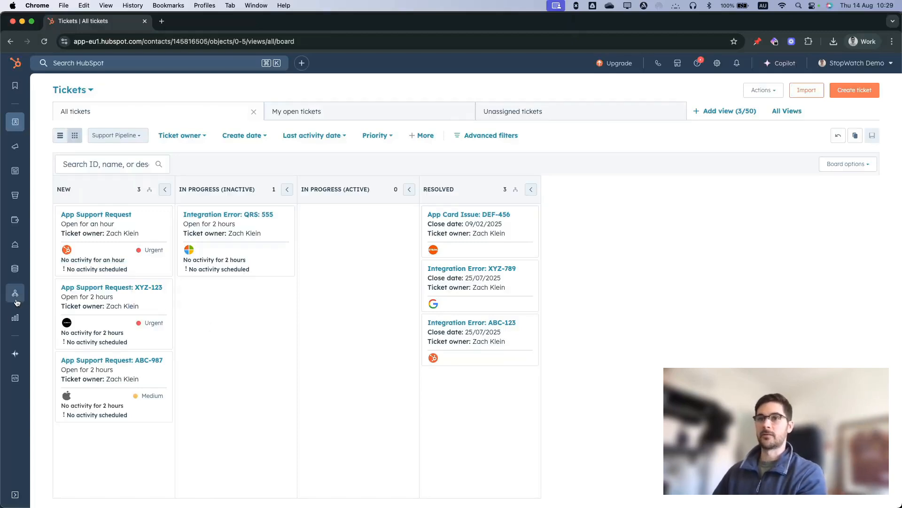
# - Open the automation workflows in a separate tab and start a new workflow from scratch
pyautogui.moveTo(15, 296)
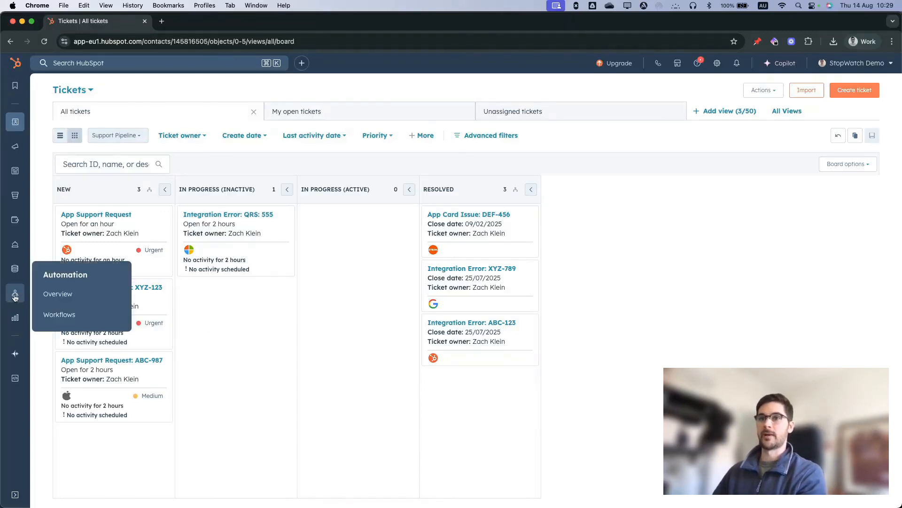
pyautogui.keyDown('super'); pyautogui.click(60, 315); pyautogui.keyUp('super')
pyautogui.click(198, 20)
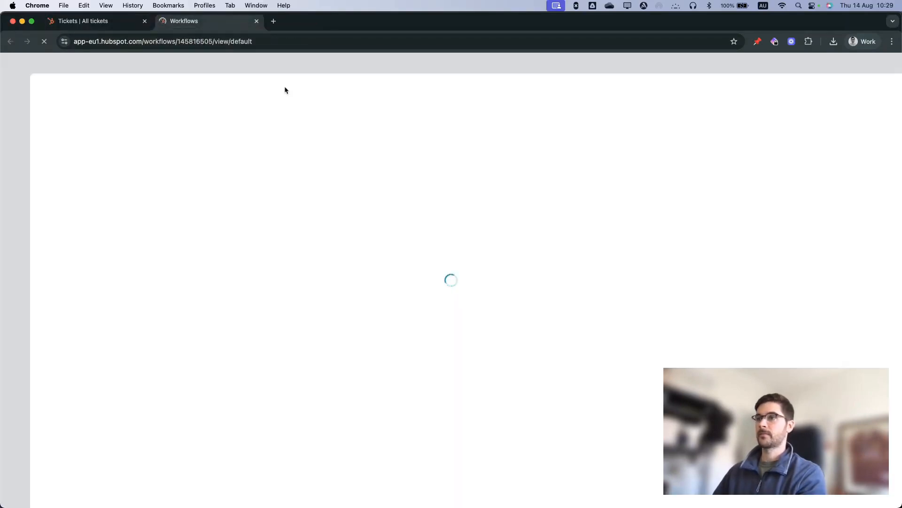
pyautogui.click(851, 90)
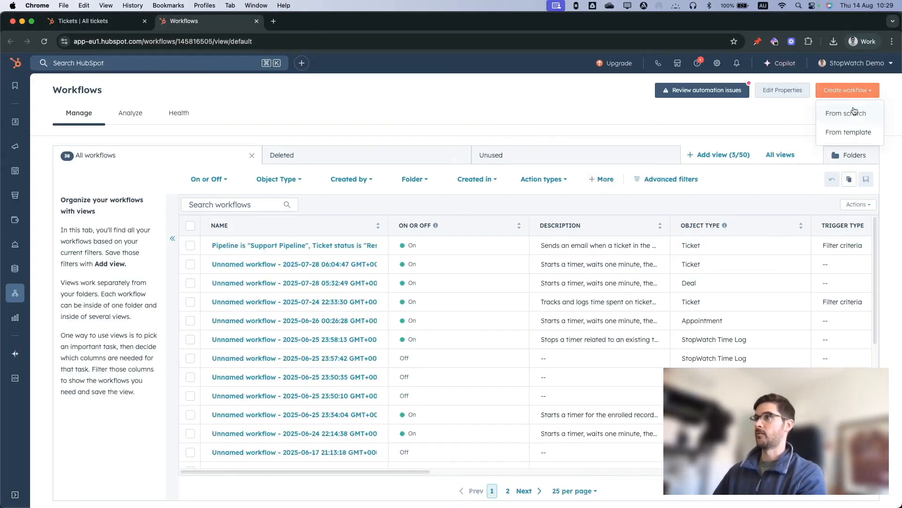
pyautogui.click(854, 113)
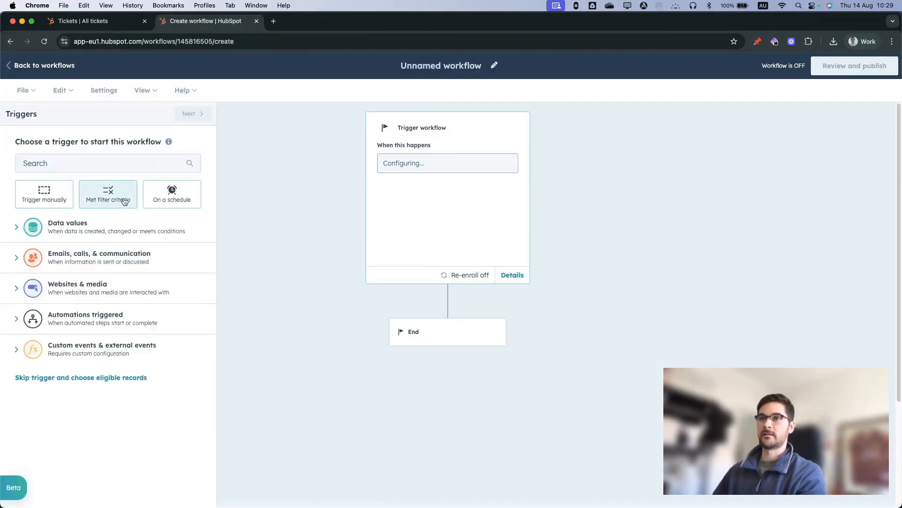
# - Make the workflow trigger on met filter criteria, with Ticket as the record type that can enroll
pyautogui.click(124, 199)
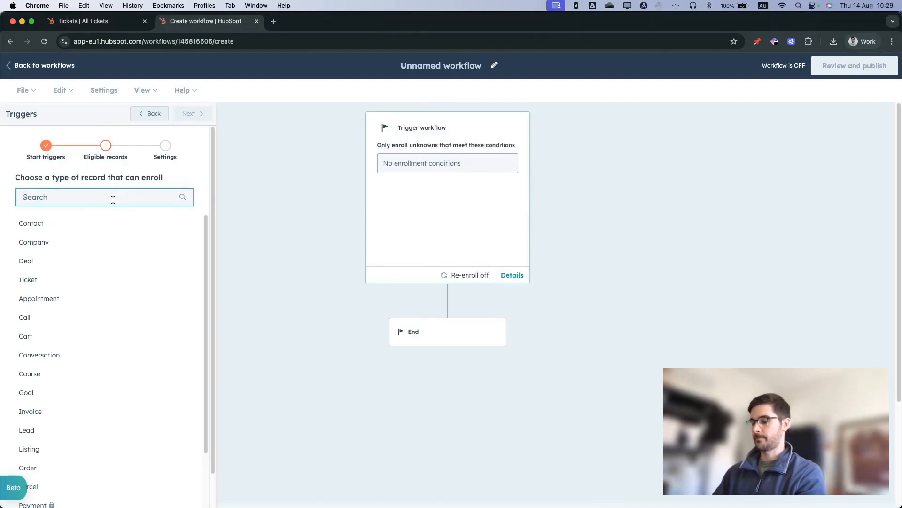
pyautogui.write('ticket')
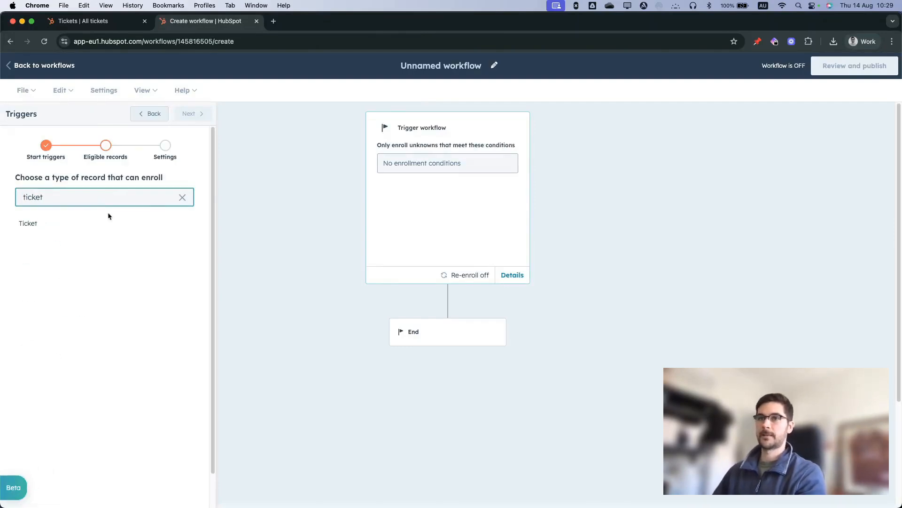
pyautogui.click(119, 233)
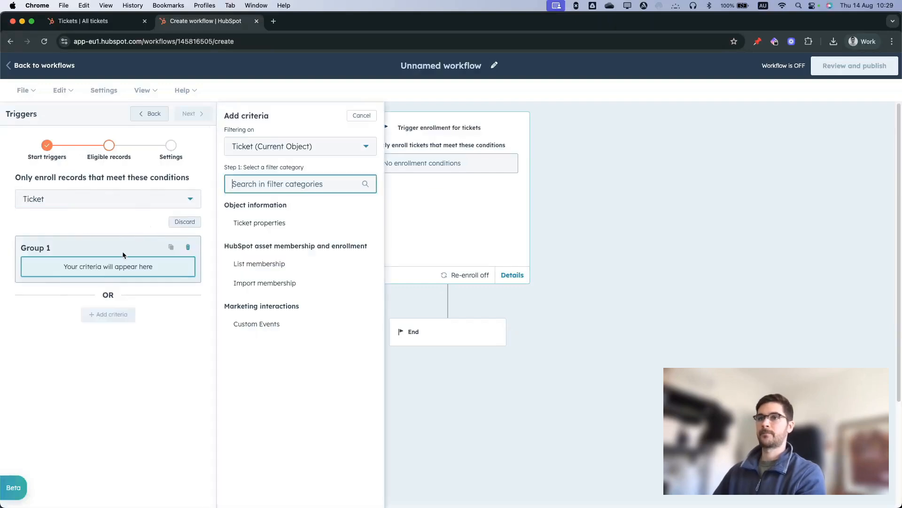
# - Add the enrollment criterion that the ticket property Ticket status is any of In Progress (Active) (Support Pipeline)
pyautogui.click(278, 224)
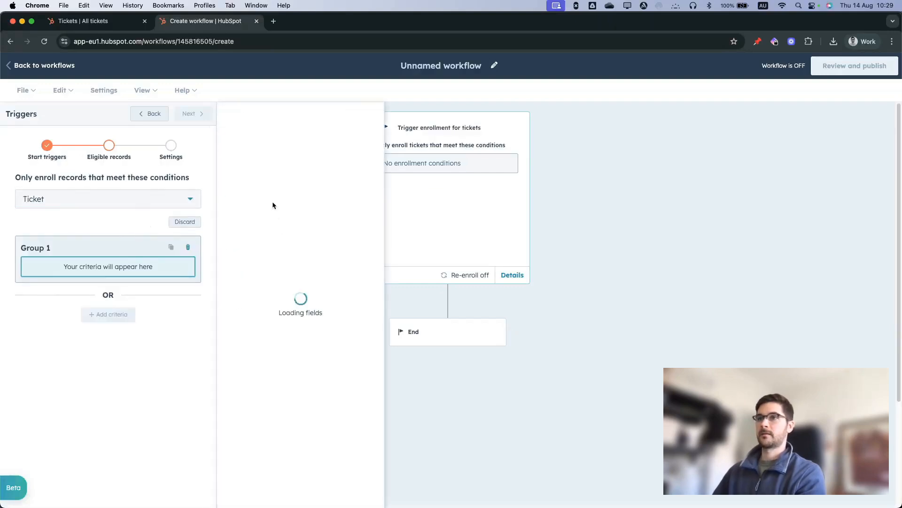
pyautogui.write('stat')
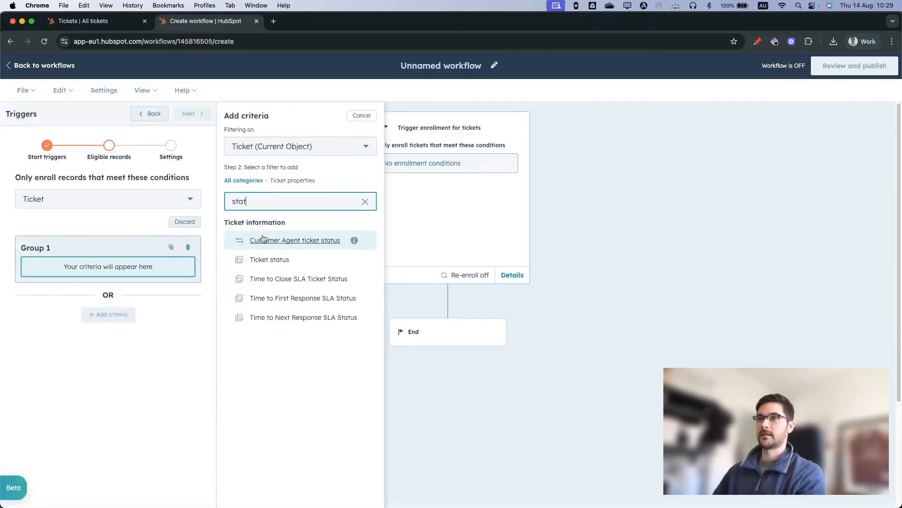
pyautogui.click(261, 260)
pyautogui.click(266, 179)
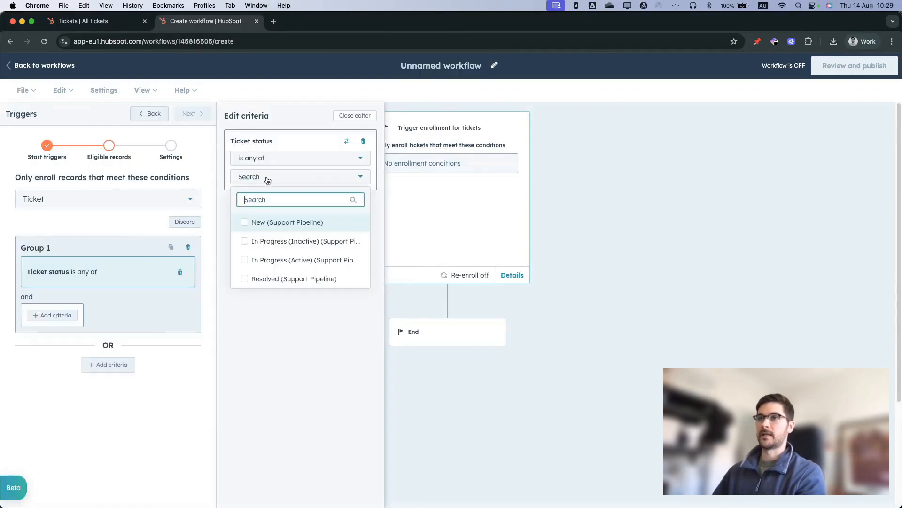
pyautogui.click(266, 259)
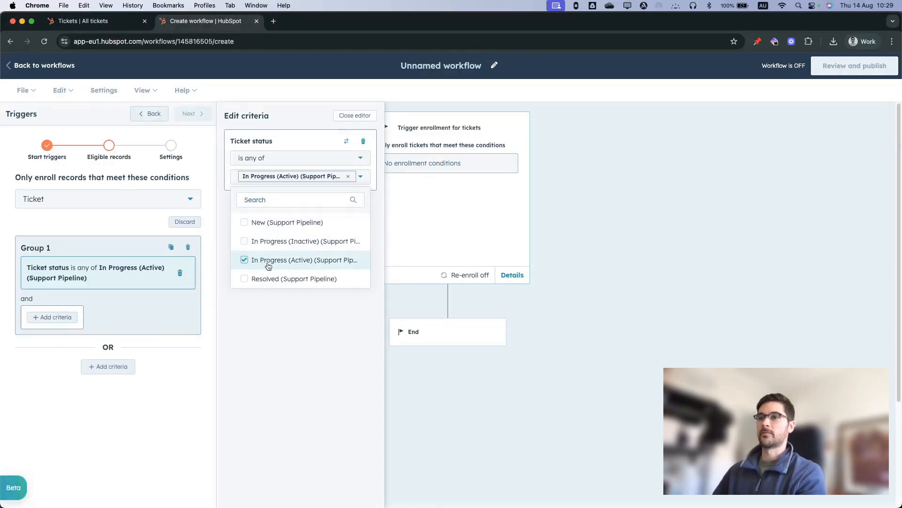
pyautogui.click(275, 332)
# - Allow tickets to re-enroll after completing the workflow and save the trigger
pyautogui.click(192, 116)
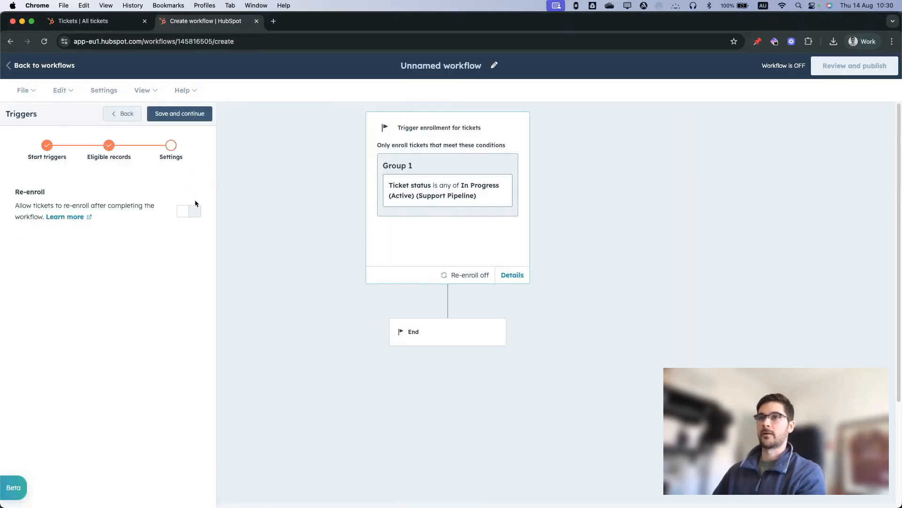
pyautogui.click(192, 211)
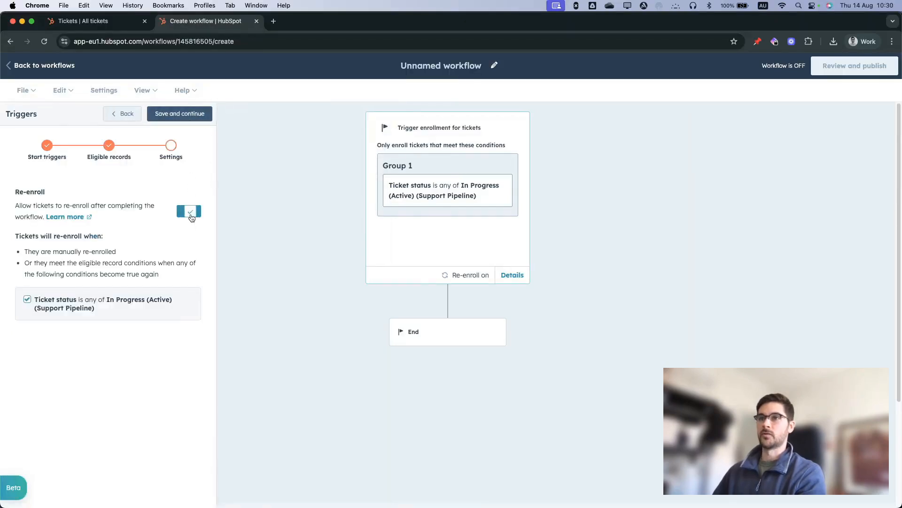
pyautogui.click(185, 117)
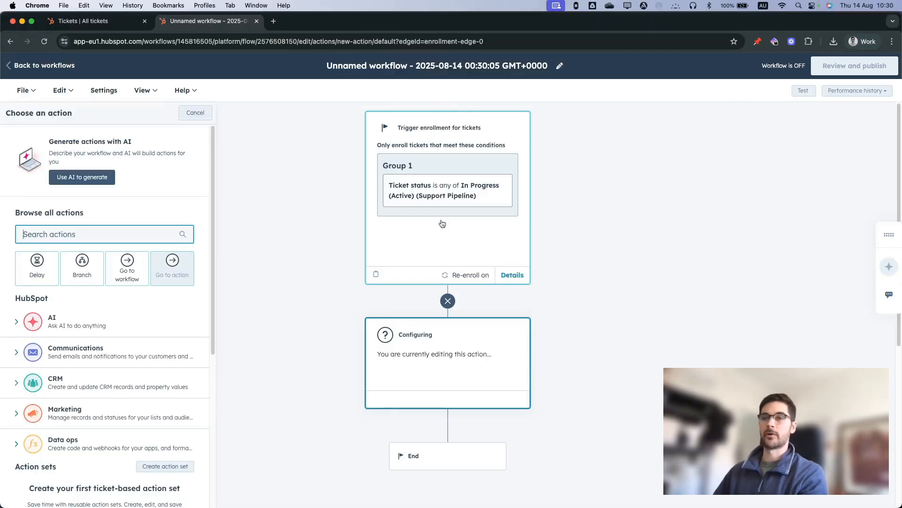
# - Add the StopWatch app's Start Timer action as the first action, leaving Workflow-Managed Time Log blank, and save it
pyautogui.scroll(-5, 89, 329)
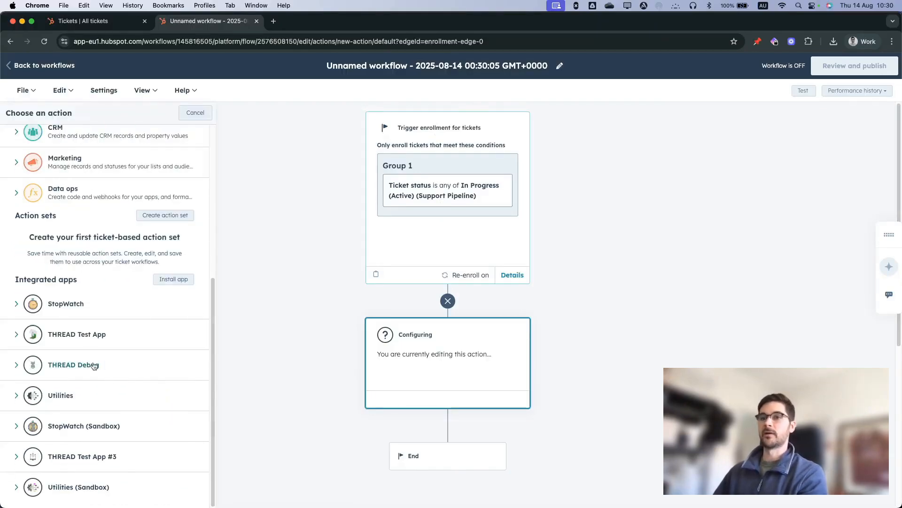
pyautogui.click(68, 302)
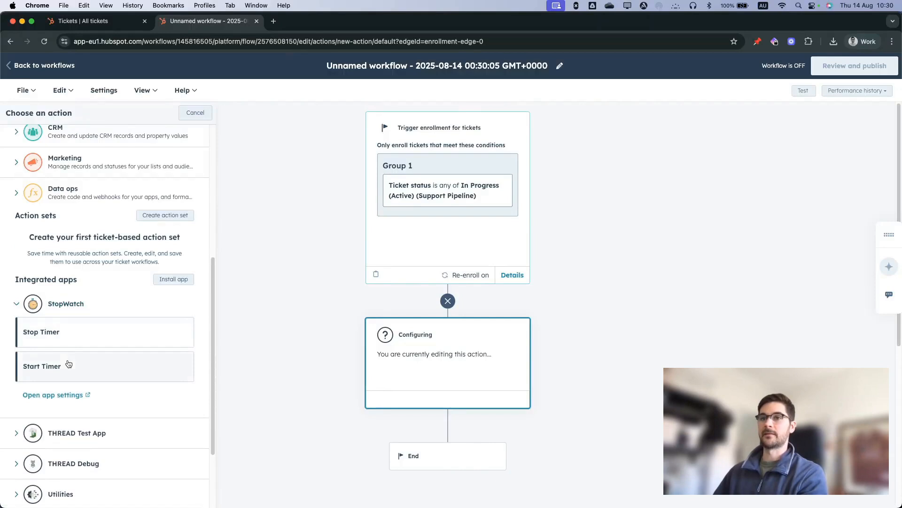
pyautogui.click(68, 364)
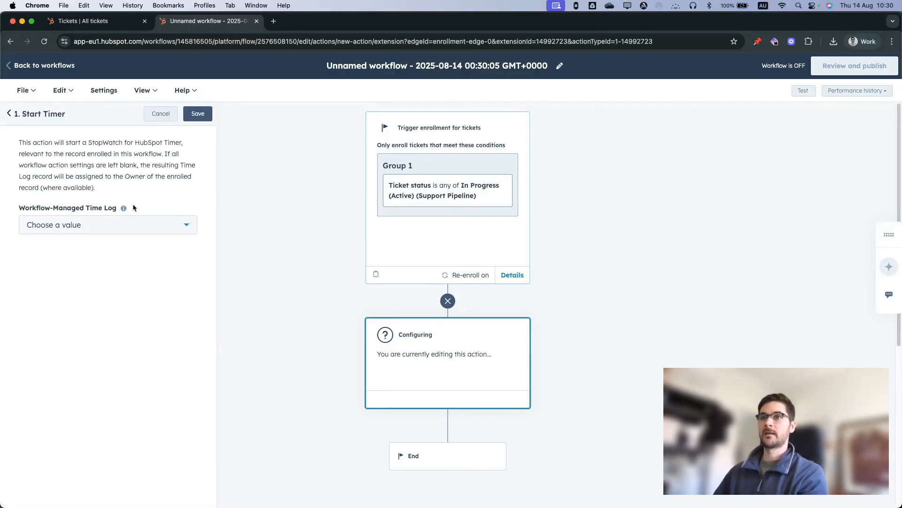
pyautogui.click(198, 114)
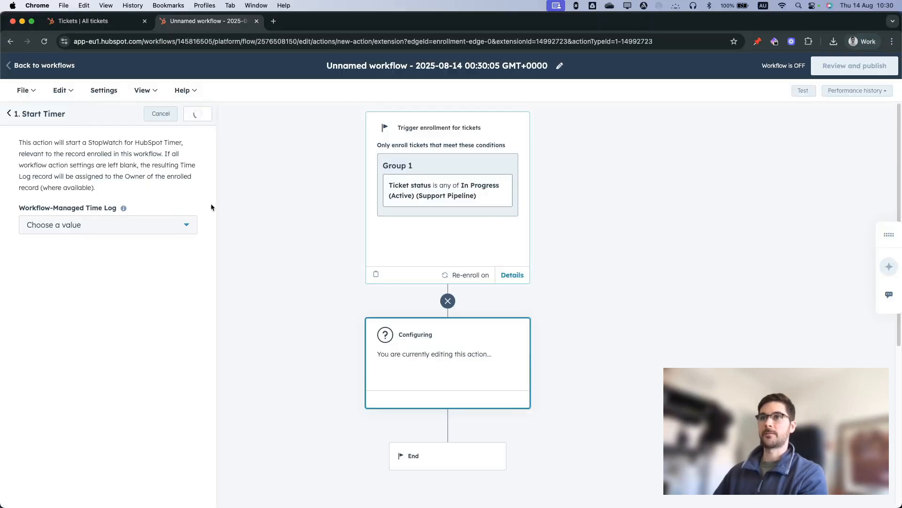
# - Add a delay after the Start Timer action that waits until an event occurs
pyautogui.scroll(-3, 446, 282)
pyautogui.click(448, 275)
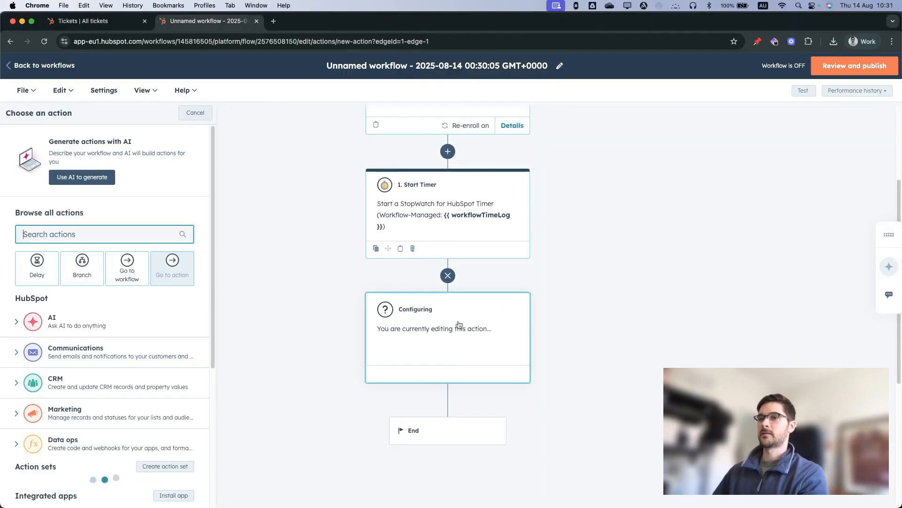
pyautogui.click(40, 267)
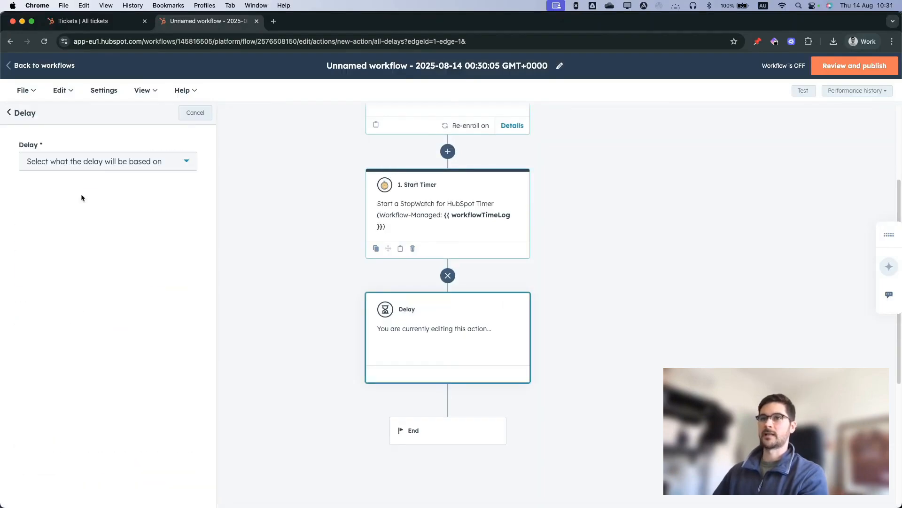
pyautogui.click(85, 165)
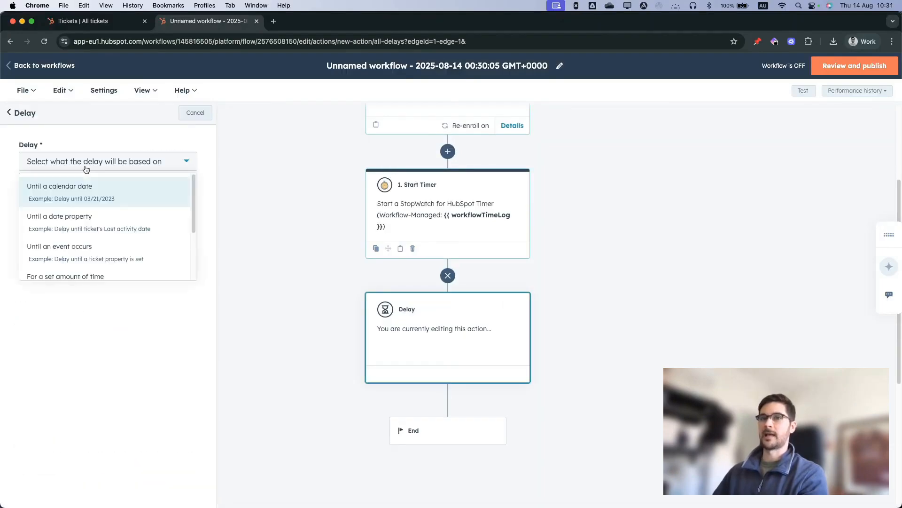
pyautogui.scroll(-1, 104, 222)
pyautogui.click(104, 221)
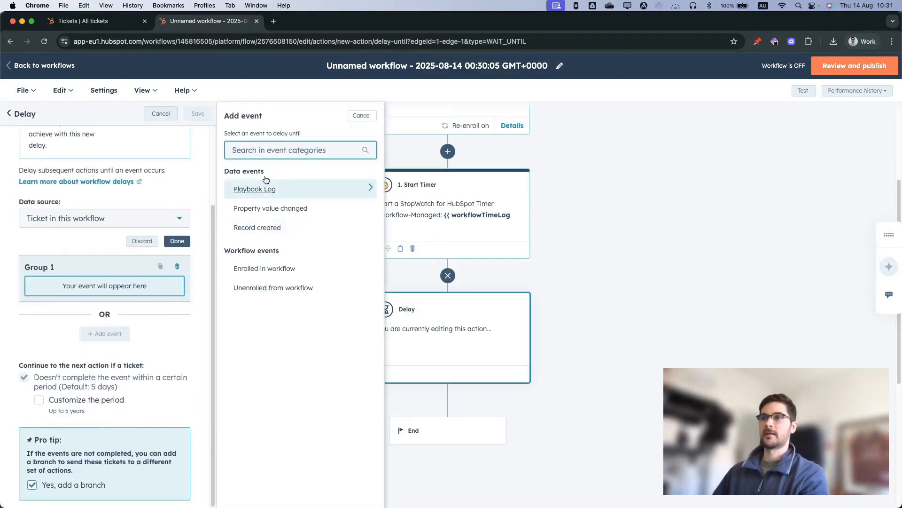
# - Set the delay's event to Property value changed, with Ticket status as the property name
pyautogui.click(276, 208)
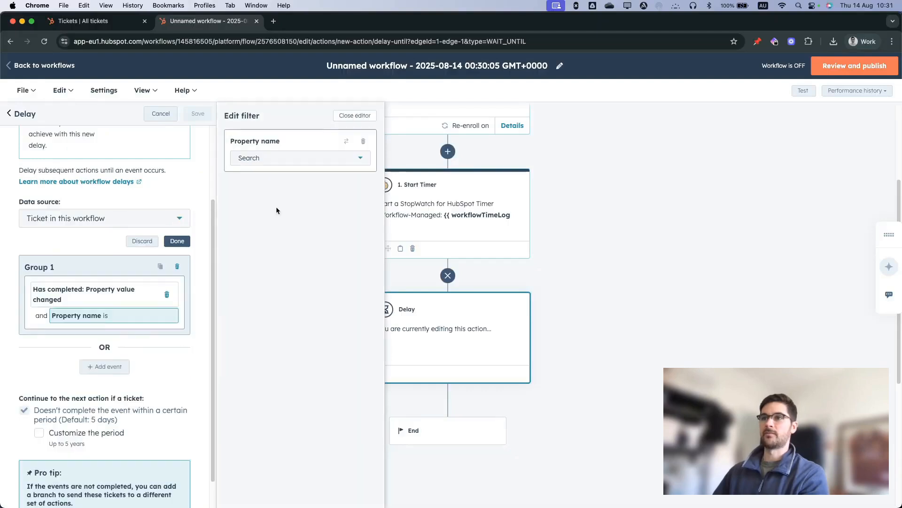
pyautogui.click(279, 158)
pyautogui.write('ticket stat')
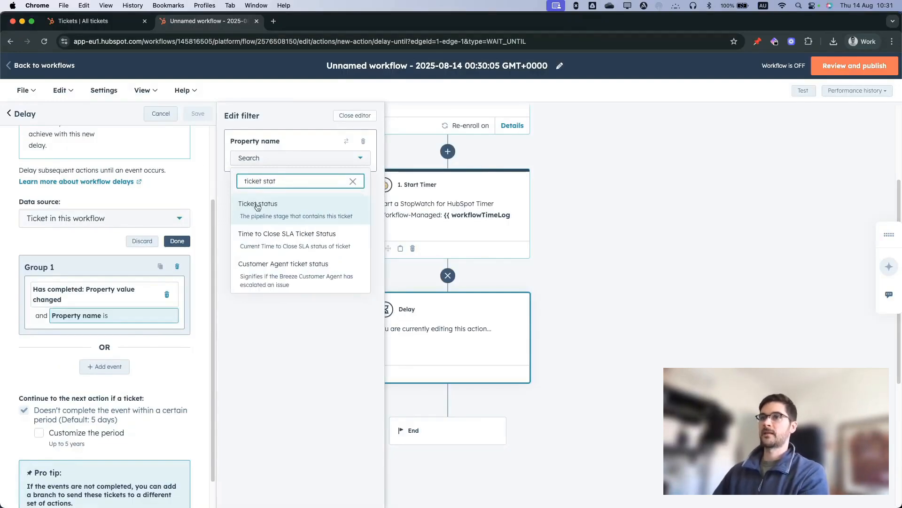
pyautogui.click(256, 207)
# - Require the new ticket status to be none of In Progress (Active) (Support Pipeline), include records with an empty status, and save the delay
pyautogui.click(273, 212)
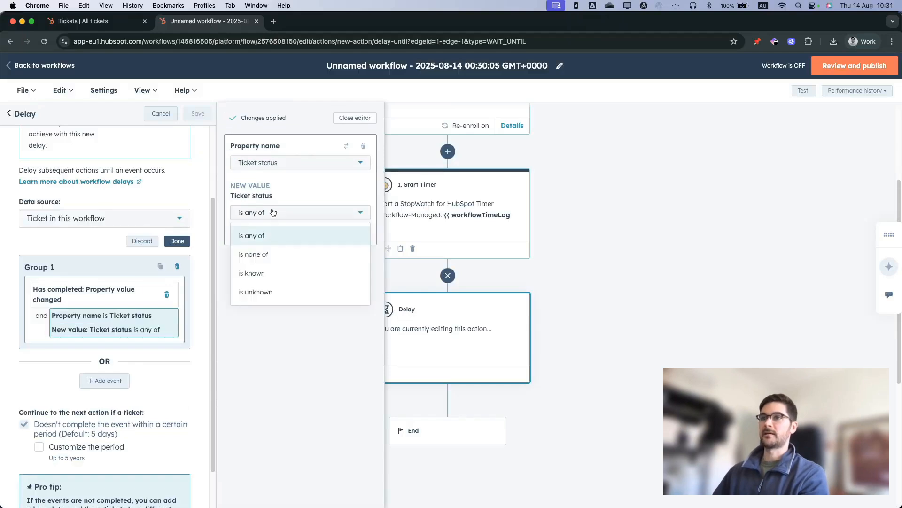
pyautogui.click(280, 250)
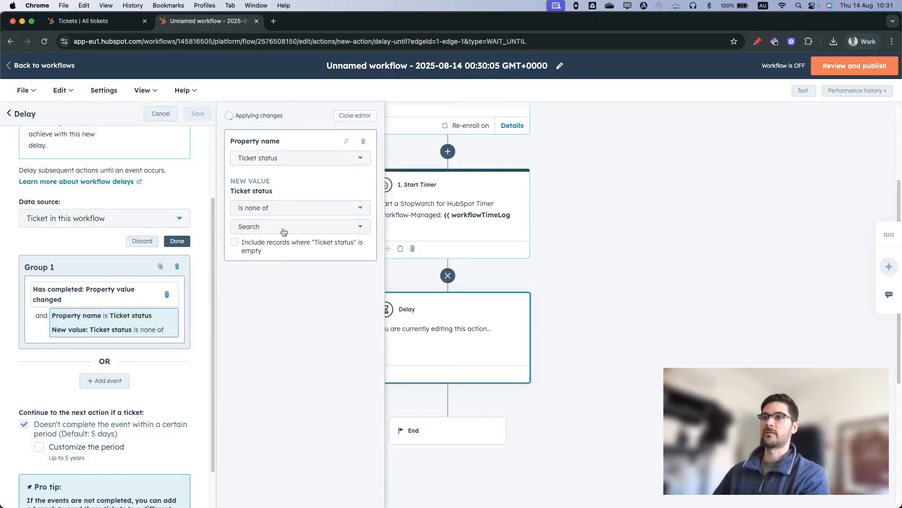
pyautogui.click(283, 229)
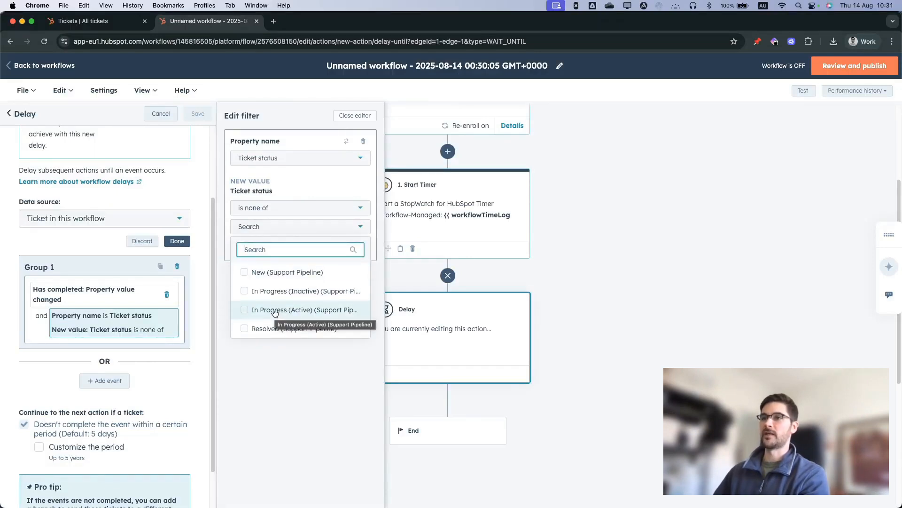
pyautogui.click(275, 310)
pyautogui.click(269, 382)
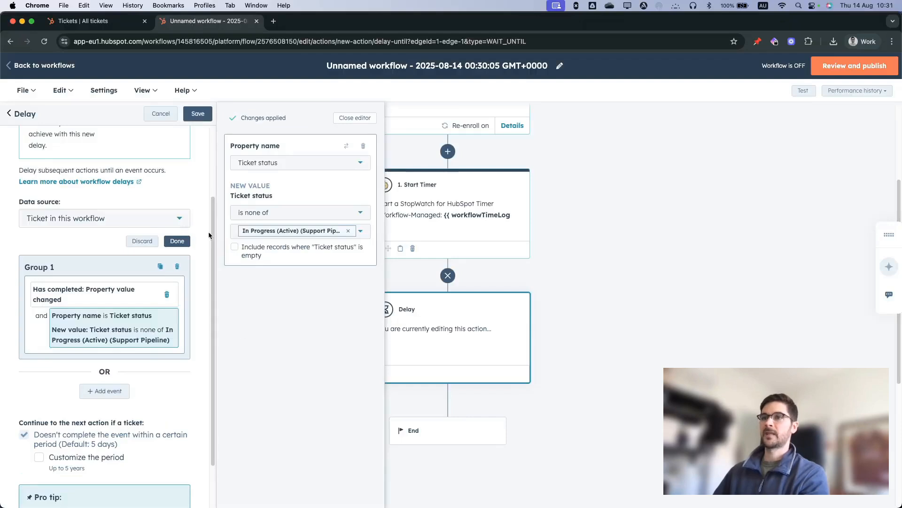
pyautogui.click(235, 247)
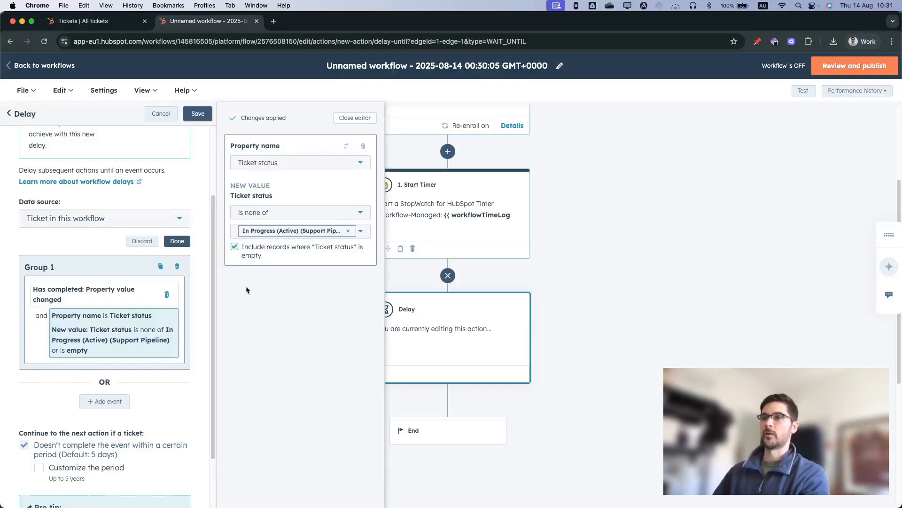
pyautogui.click(198, 114)
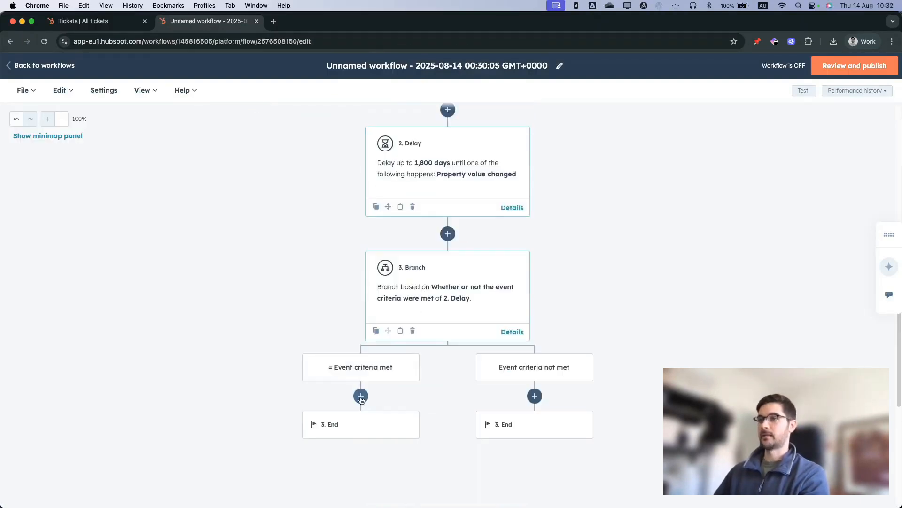
# - Add the StopWatch app's Stop Timer action to the Event criteria met branch
pyautogui.click(361, 396)
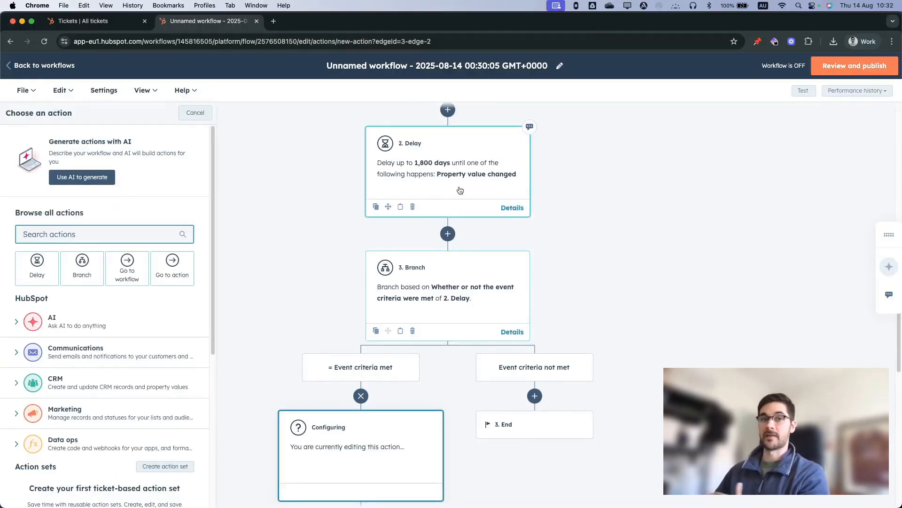
pyautogui.scroll(-5, 125, 373)
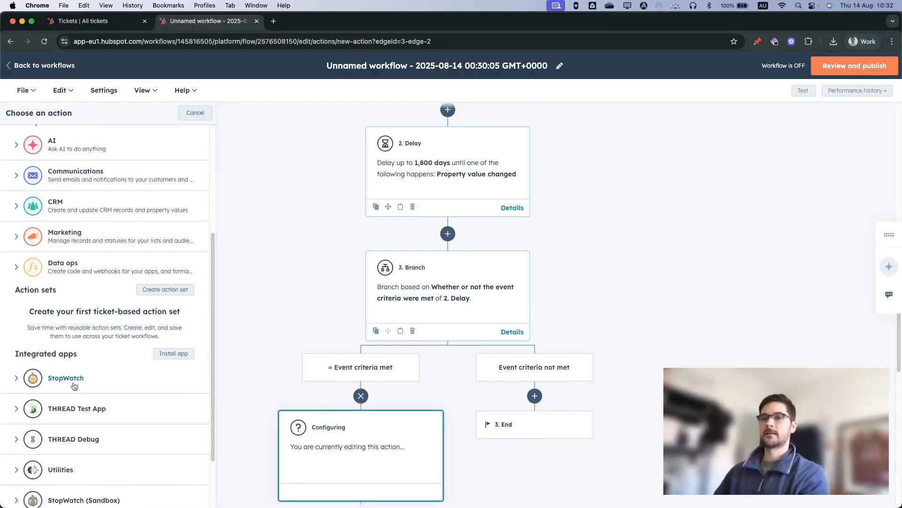
pyautogui.click(96, 394)
pyautogui.click(60, 415)
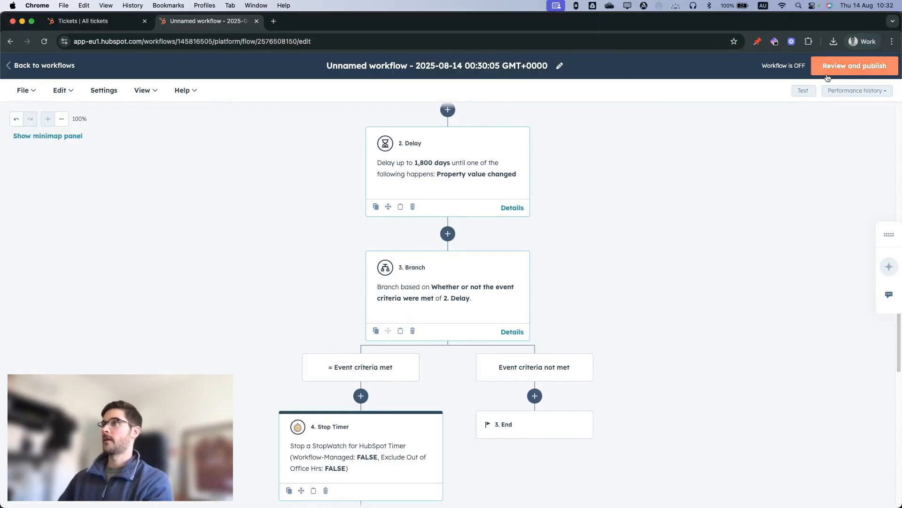
# - Review and turn on the workflow, enrolling only tickets that meet the enrollment criteria after activation and keeping the remaining review settings as they are
pyautogui.click(845, 67)
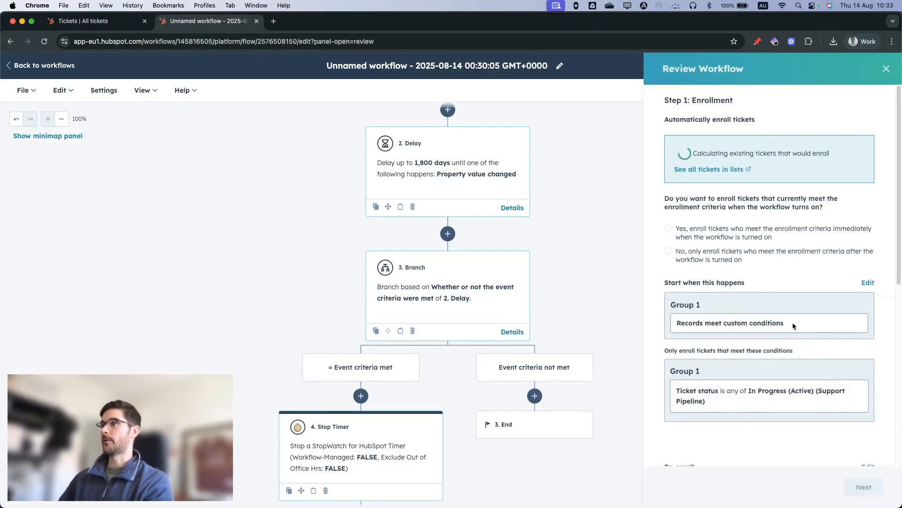
pyautogui.click(752, 255)
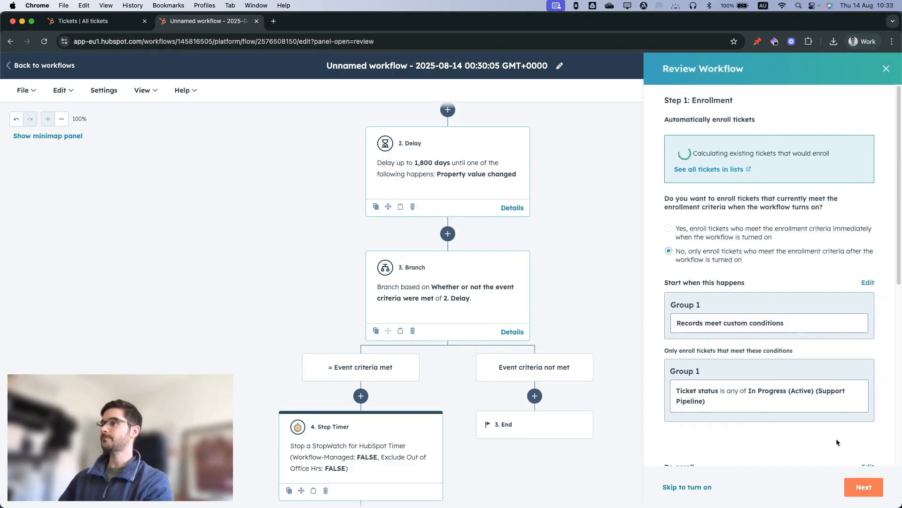
pyautogui.click(872, 486)
pyautogui.click(872, 488)
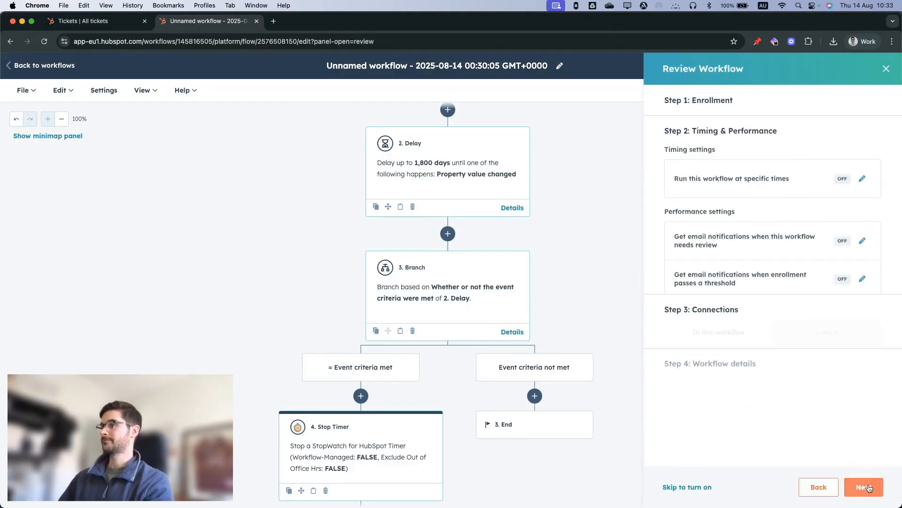
pyautogui.click(871, 490)
pyautogui.click(870, 489)
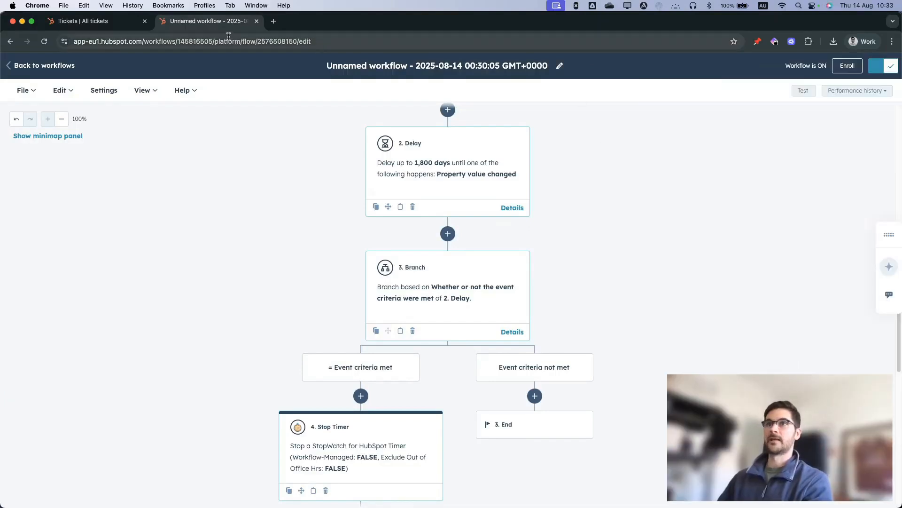
# - On the tickets board, move App Support Request: XYZ-123 from New to In Progress (Active), and then on to Resolved
pyautogui.click(94, 21)
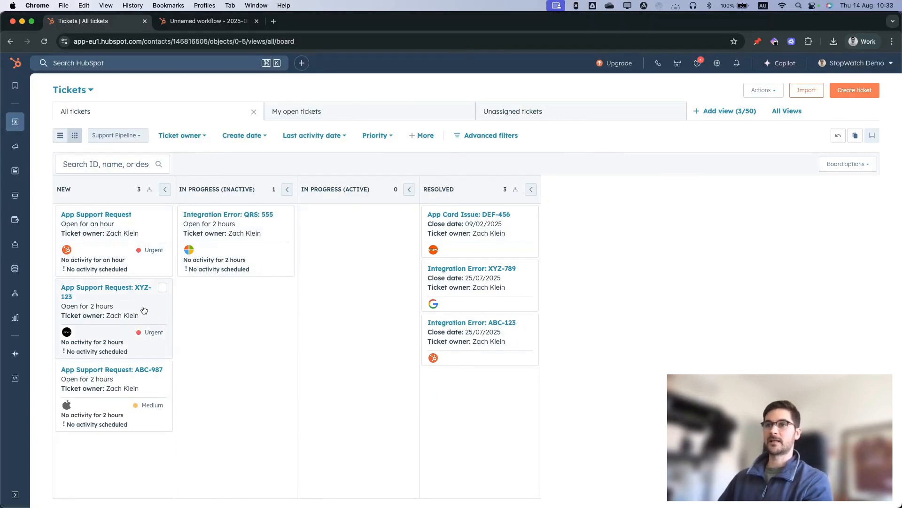
pyautogui.moveTo(137, 309); pyautogui.dragTo(386, 248)
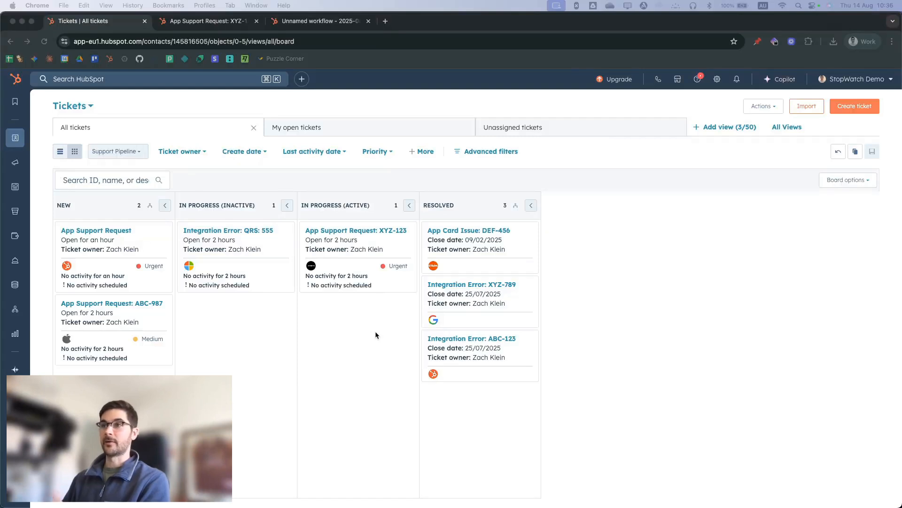
pyautogui.click(367, 257)
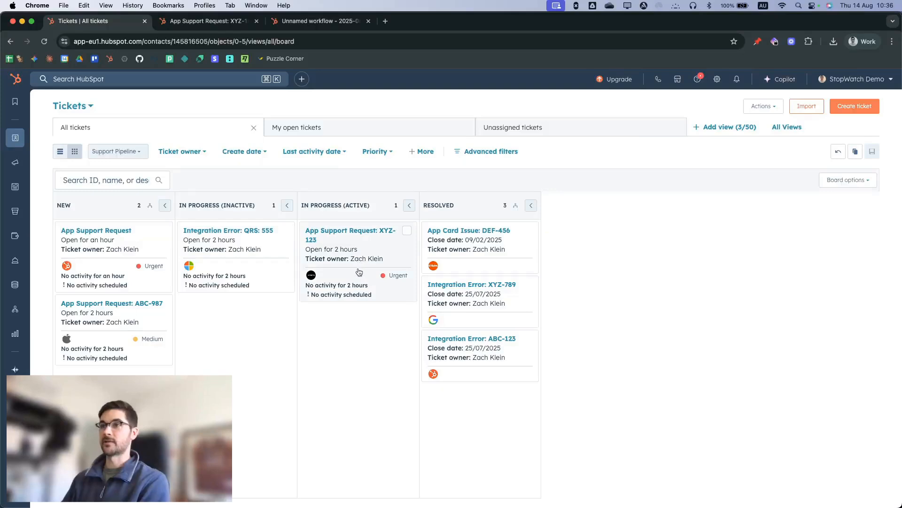
pyautogui.moveTo(361, 270); pyautogui.dragTo(423, 270)
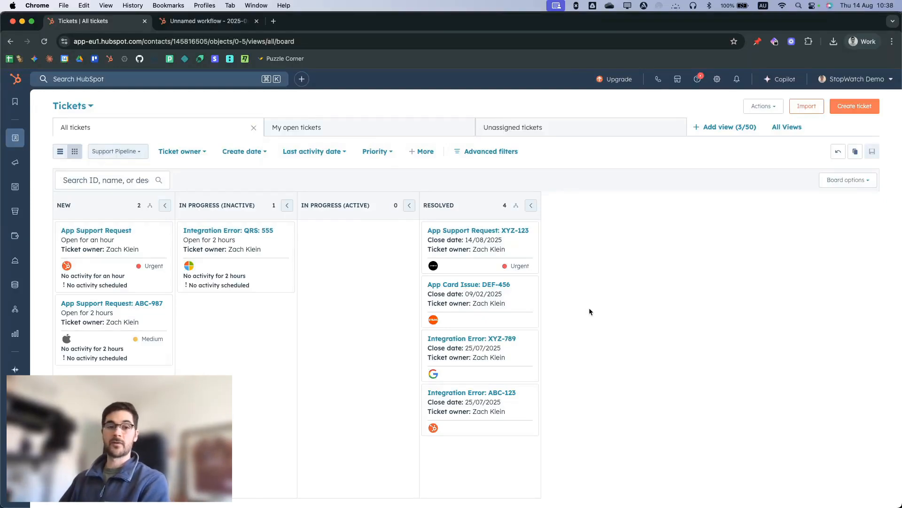
# - Open the App Support Request: XYZ-123 ticket and its associated StopWatch time log record to check the tracked time
pyautogui.click(495, 234)
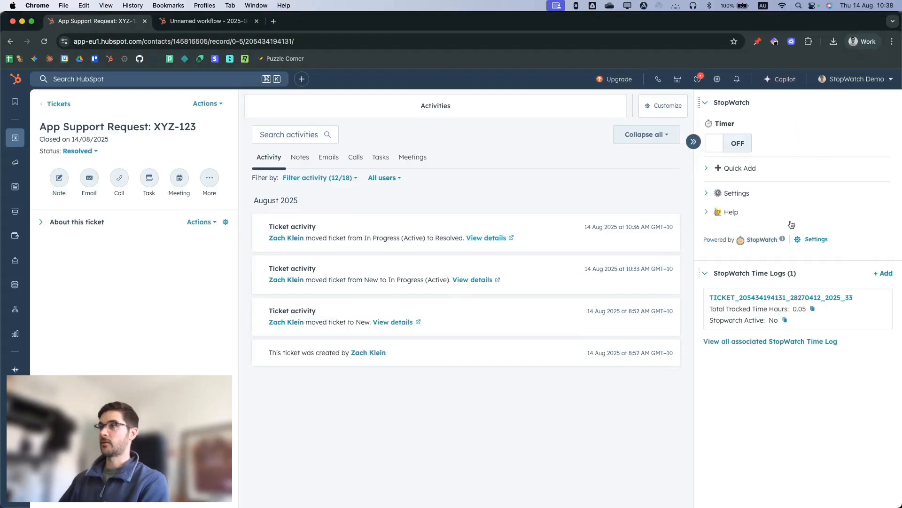
pyautogui.moveTo(780, 300)
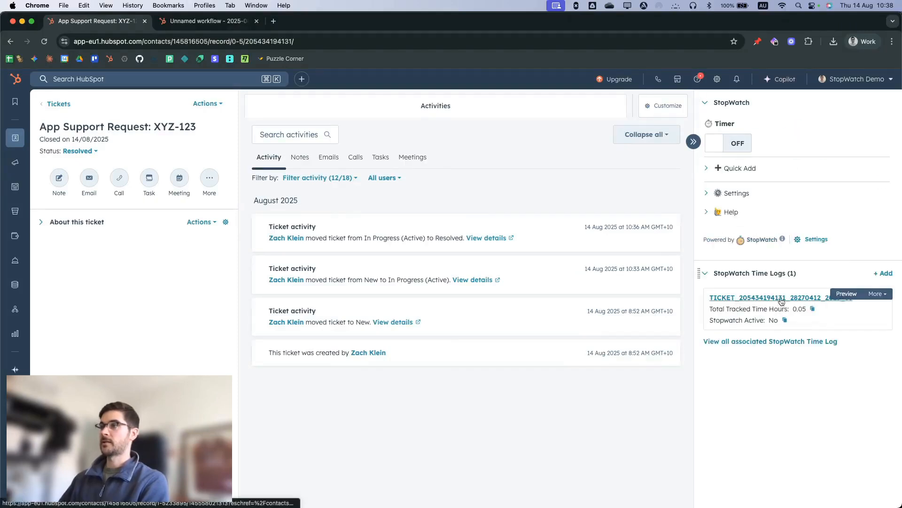
pyautogui.click(783, 303)
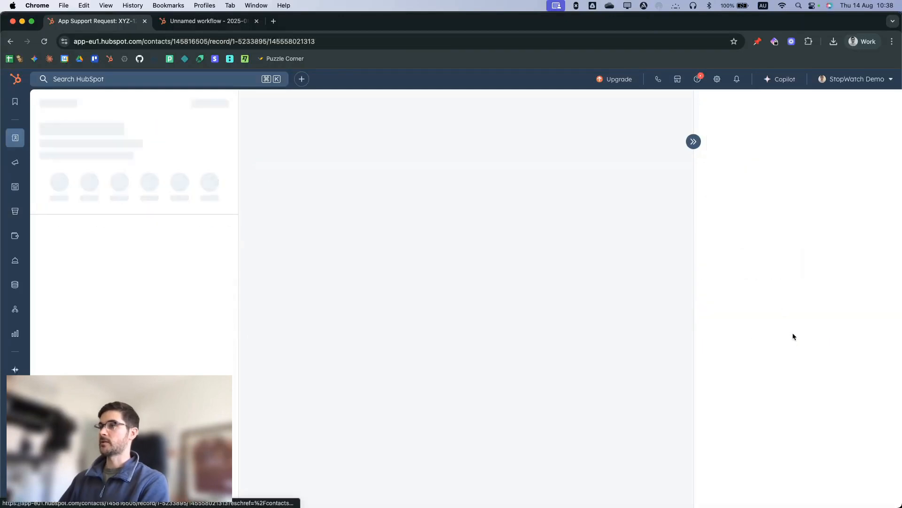